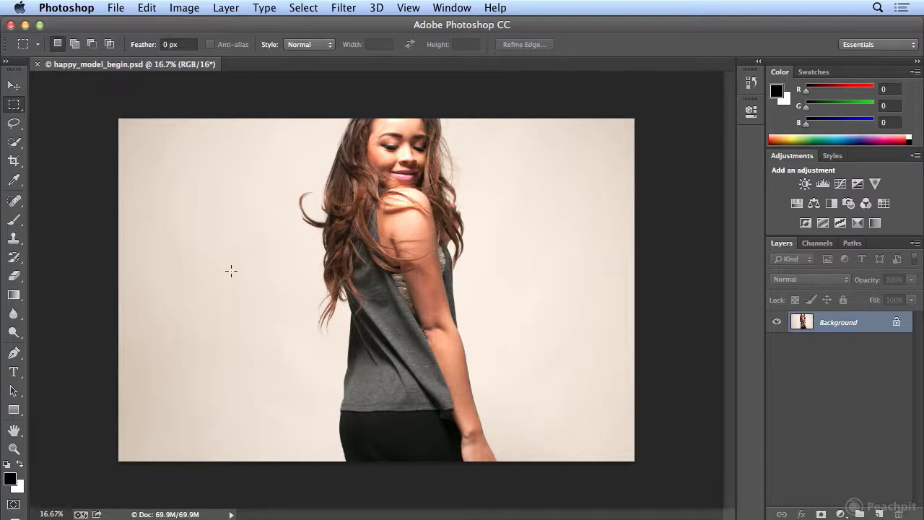
# Switch the status bar readout from Document Sizes to Efficiency, now showing 100%.
pyautogui.click(108, 9)
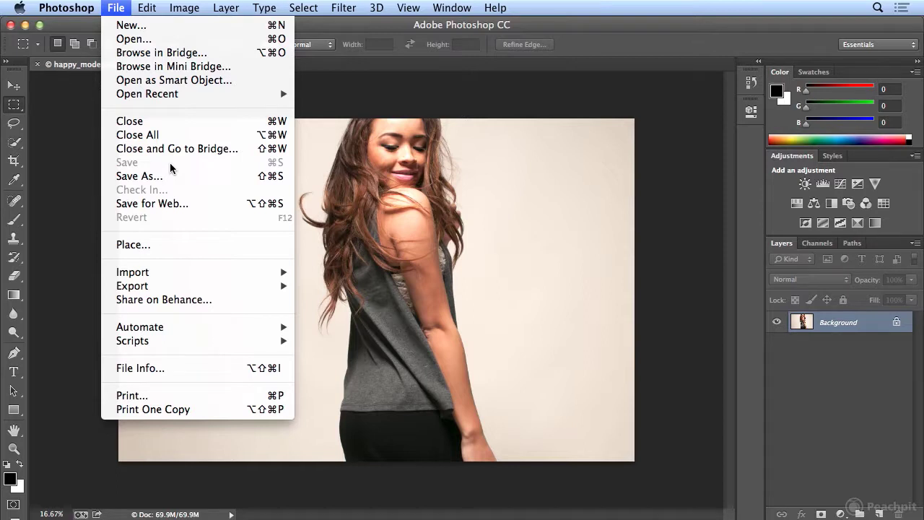
pyautogui.press('Escape')
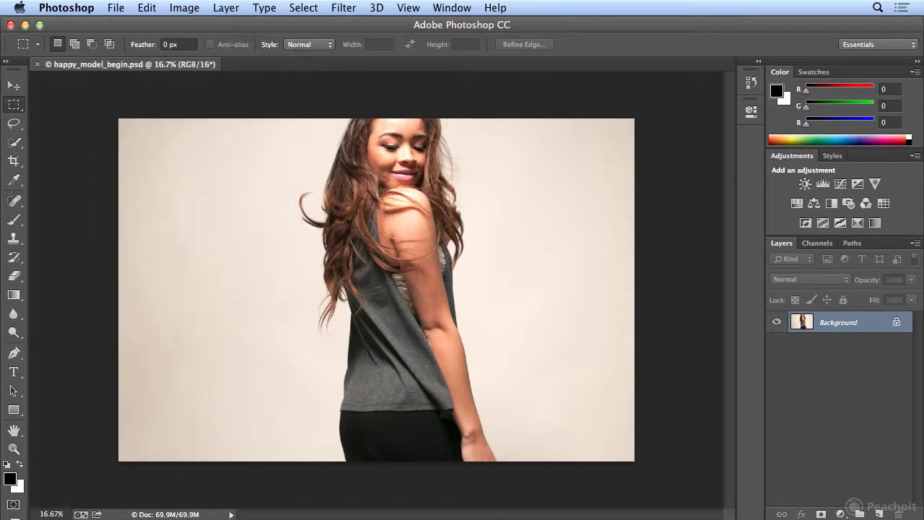
pyautogui.click(231, 514)
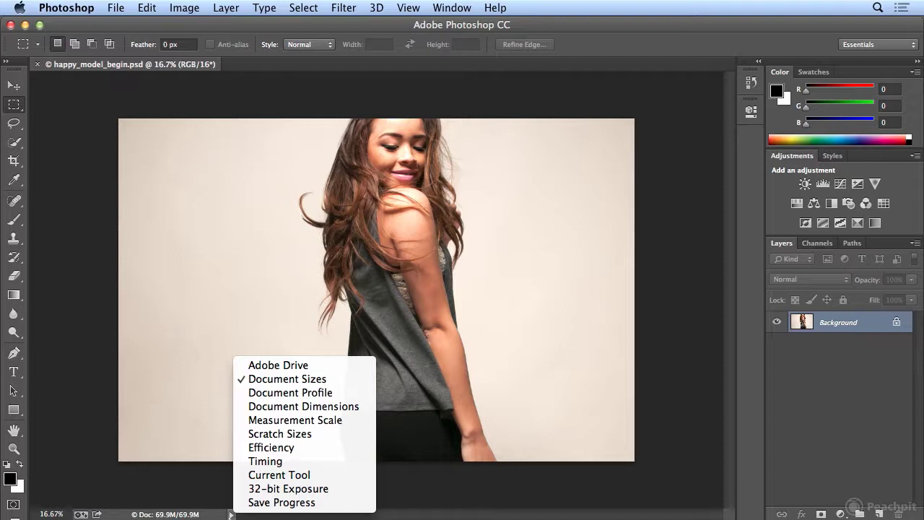
pyautogui.click(304, 450)
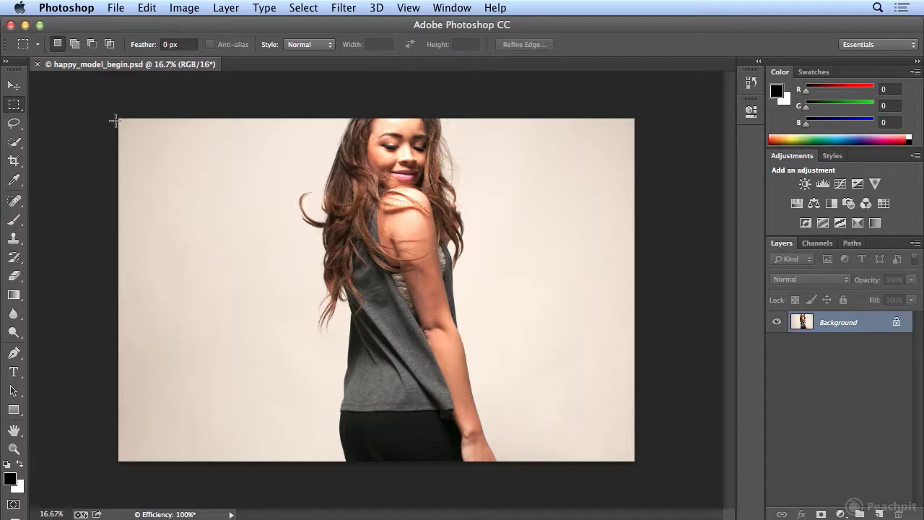
# Open Photoshop's Performance preferences, showing 21675 MB (70%) of memory available to Photoshop.
pyautogui.click(88, 10)
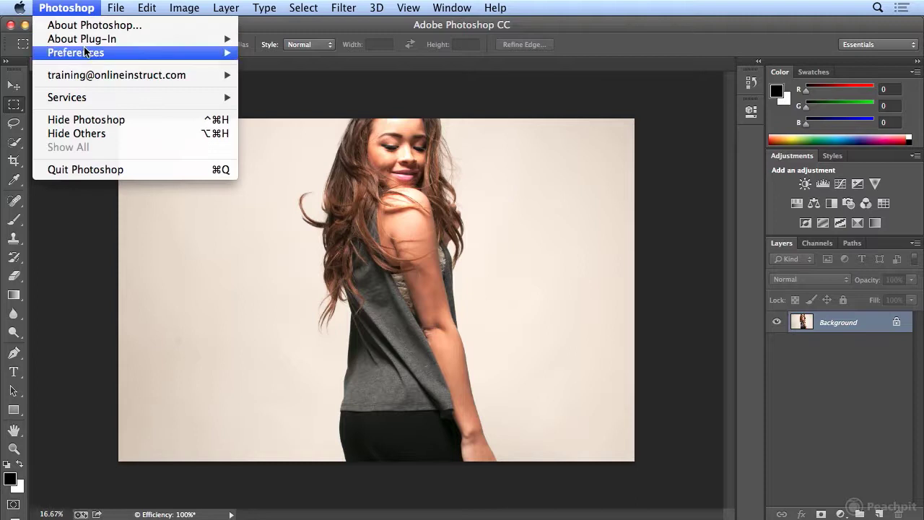
pyautogui.moveTo(85, 52)
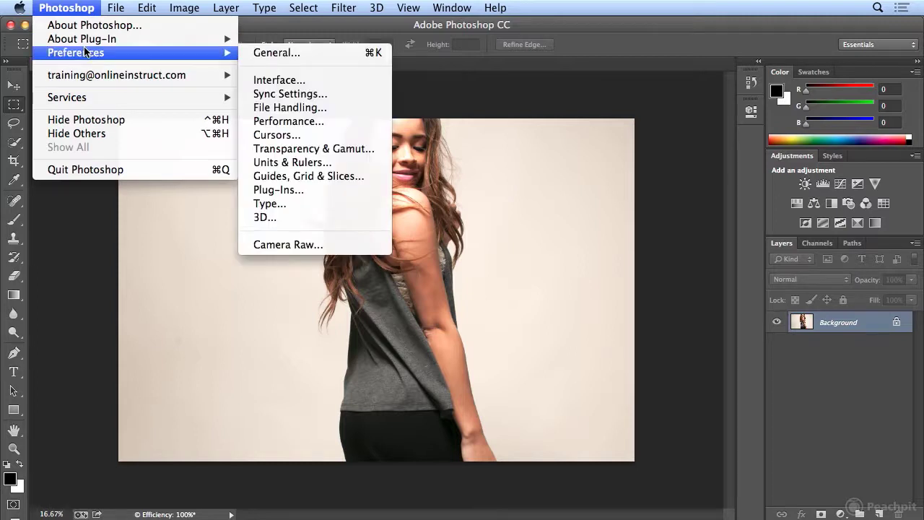
pyautogui.click(347, 123)
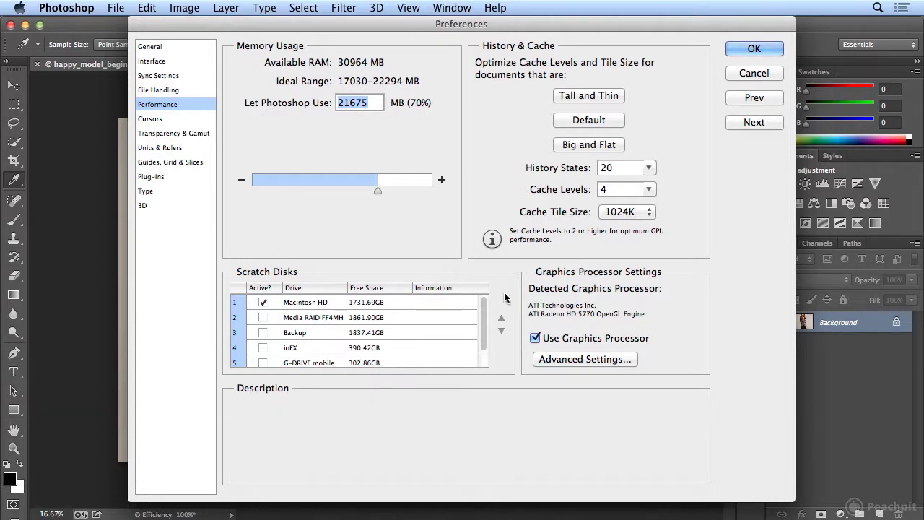
pyautogui.moveTo(489, 188)
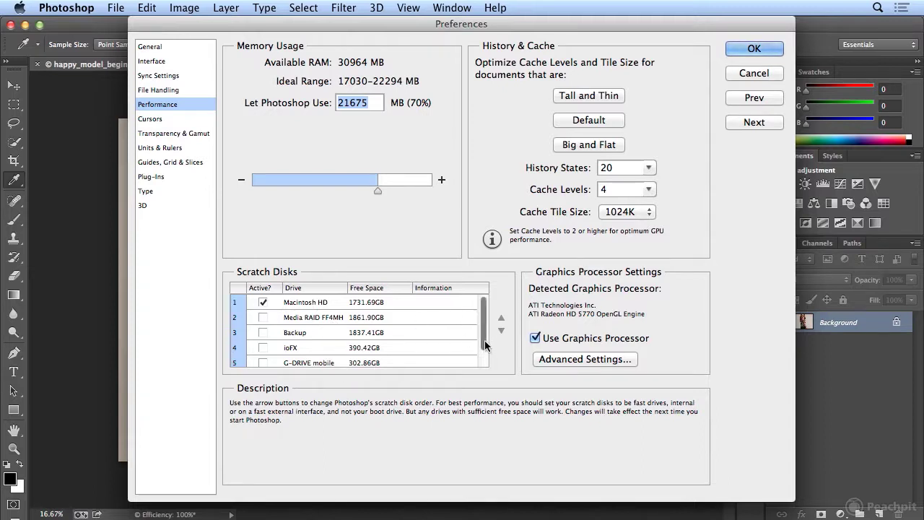
pyautogui.moveTo(484, 340)
pyautogui.mouseDown()
pyautogui.moveTo(487, 361)
pyautogui.moveTo(487, 322)
pyautogui.mouseUp()
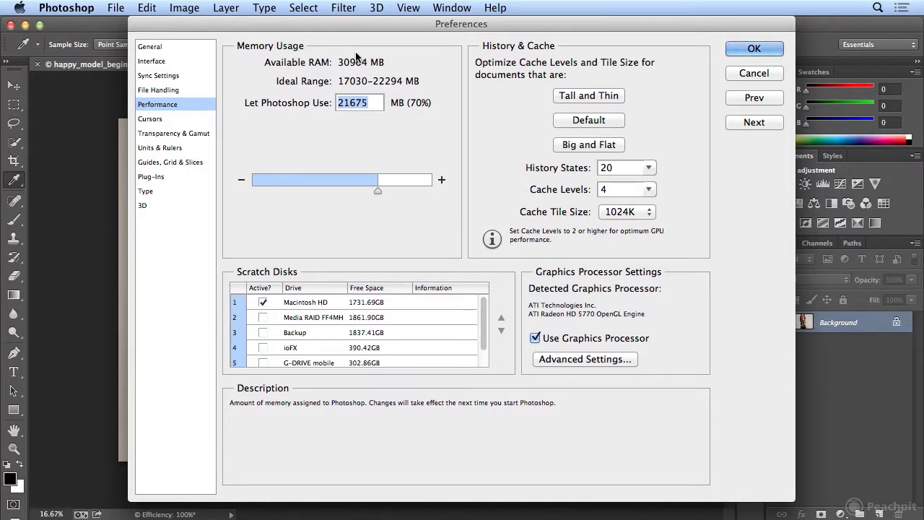
# Activate Macintosh HD and deactivate Media RAID FF4MH as scratch disks in Performance preferences.
pyautogui.moveTo(358, 29); pyautogui.dragTo(609, 33)
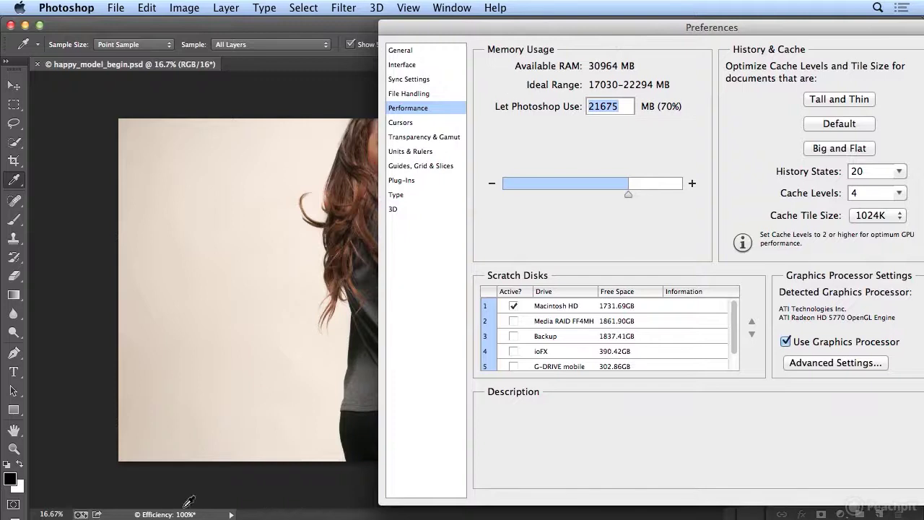
pyautogui.moveTo(528, 25); pyautogui.dragTo(273, 30)
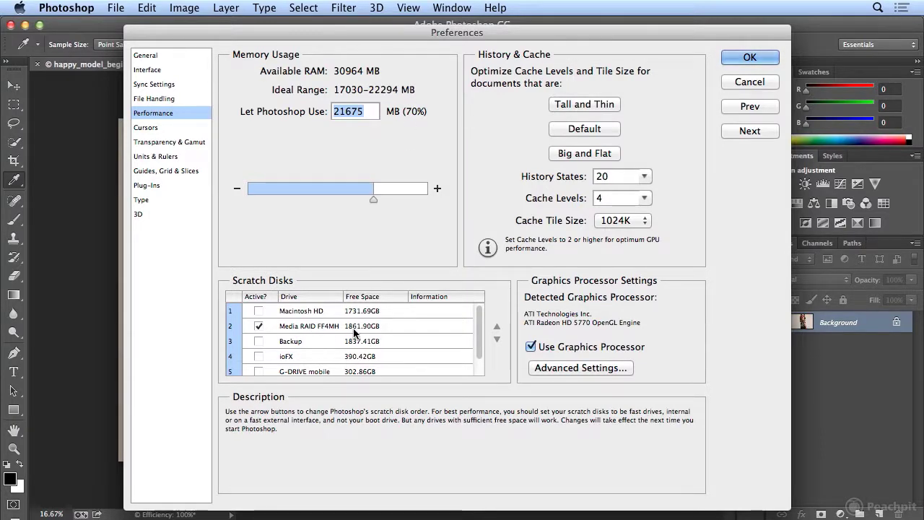
pyautogui.click(259, 311)
pyautogui.click(259, 326)
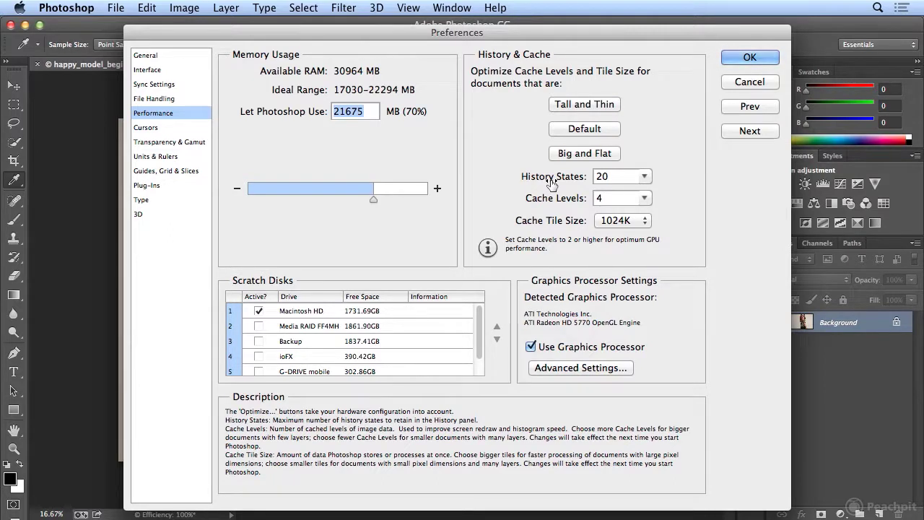
# Set History States to 40 and confirm the Preferences with OK.
pyautogui.click(597, 177)
pyautogui.doubleClick(602, 177)
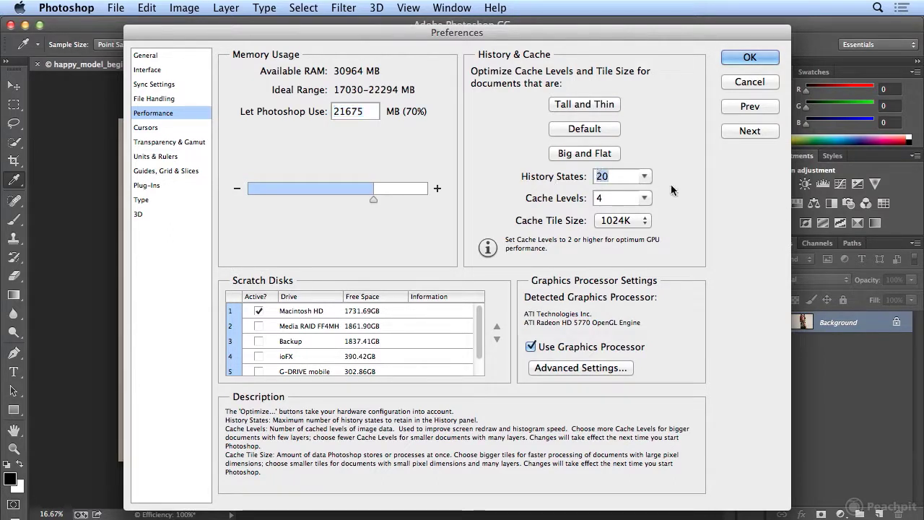
pyautogui.write('40')
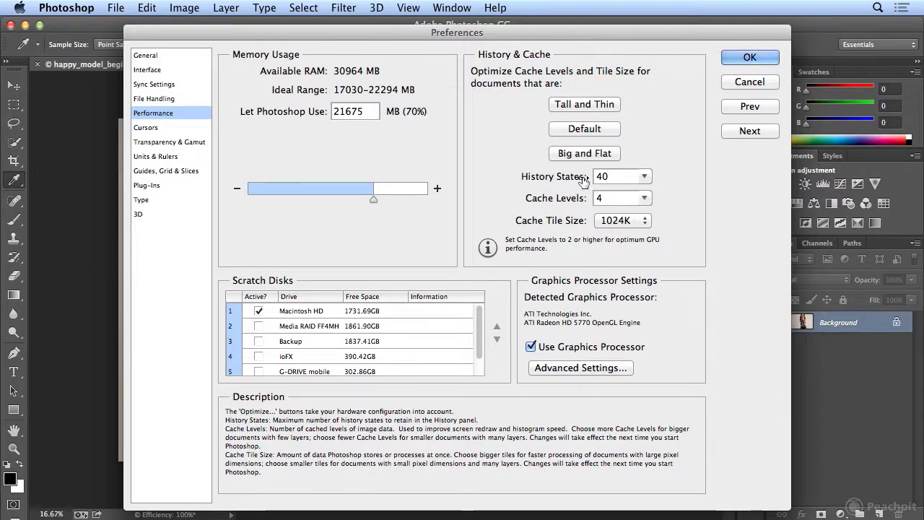
pyautogui.click(749, 59)
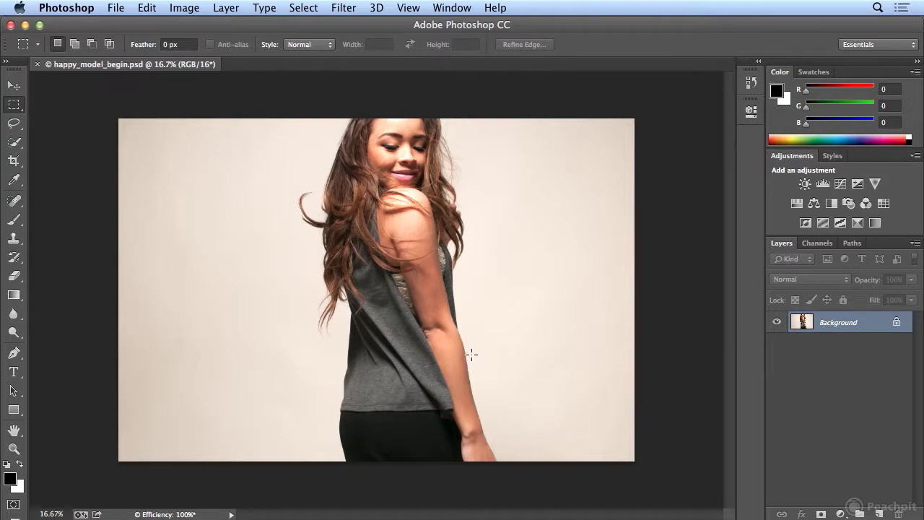
# Apply a 15 px Iris Blur with its ellipse moved, tilted and narrowed over face and shoulder.
pyautogui.click(336, 9)
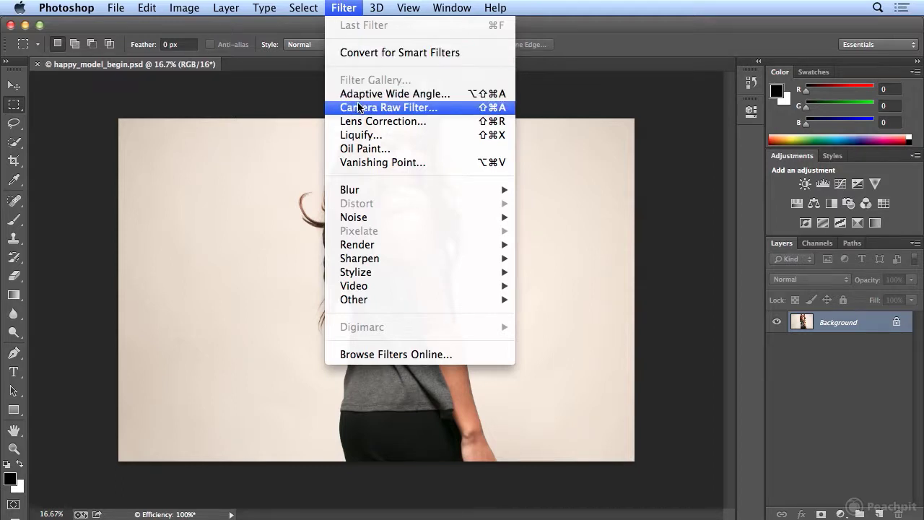
pyautogui.moveTo(372, 190)
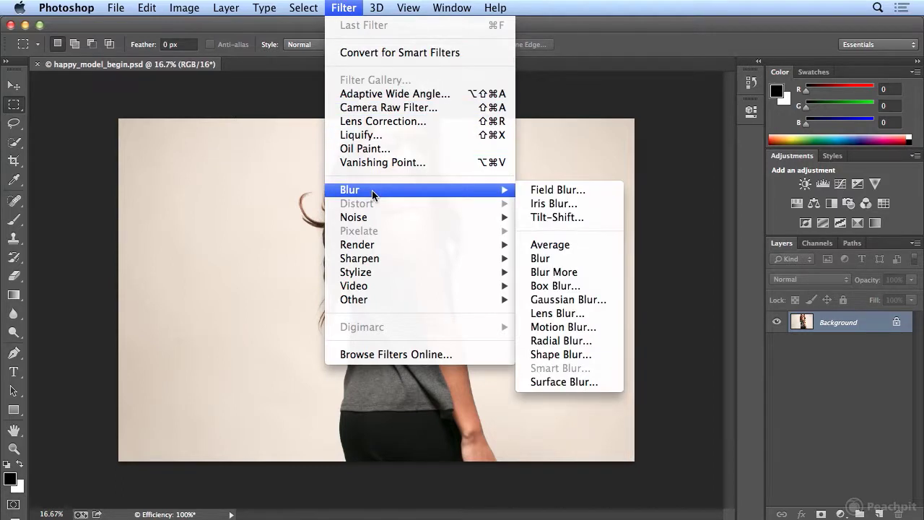
pyautogui.click(571, 204)
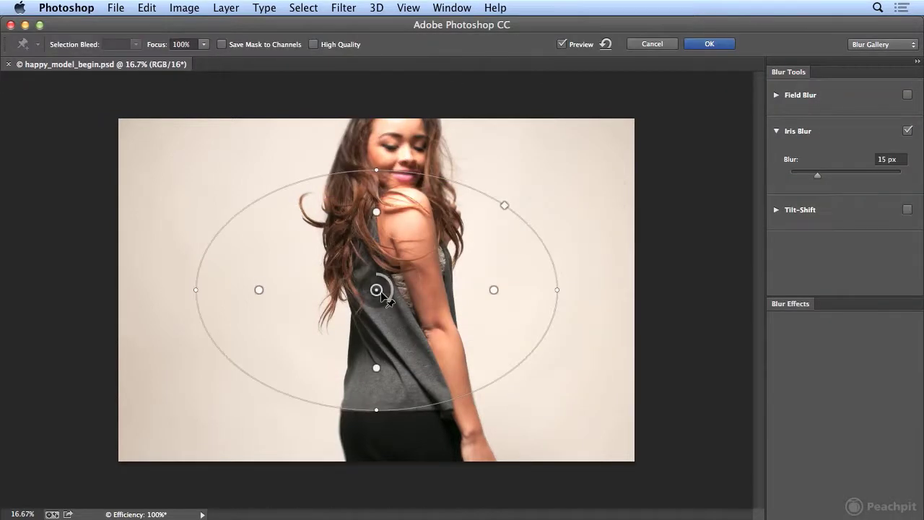
pyautogui.moveTo(381, 271); pyautogui.dragTo(402, 198)
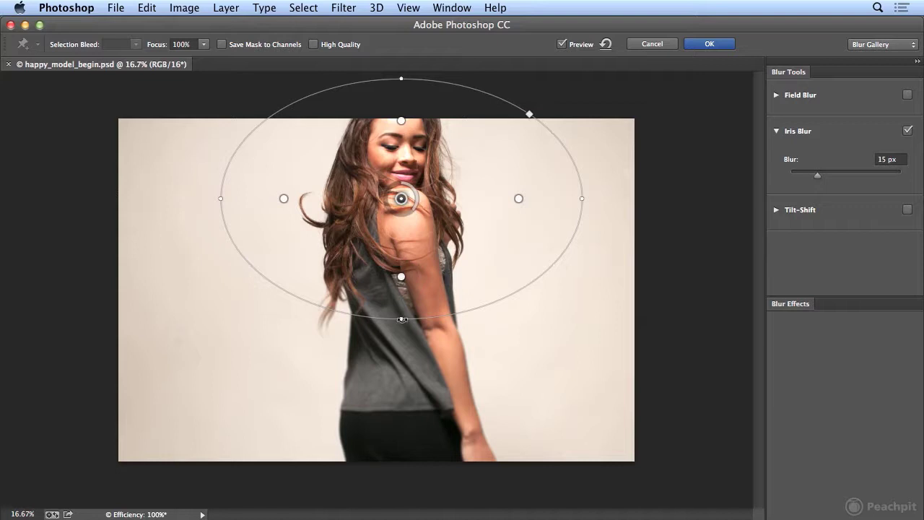
pyautogui.moveTo(403, 319); pyautogui.dragTo(379, 304)
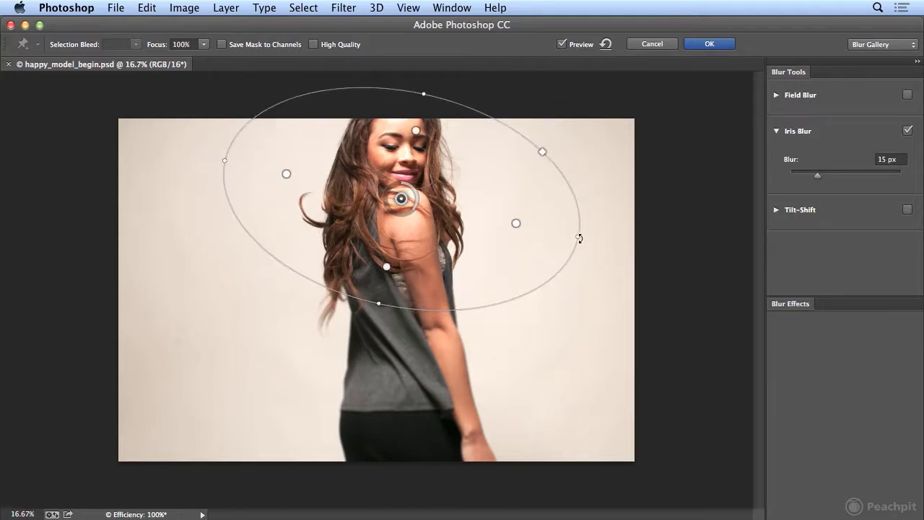
pyautogui.moveTo(579, 237); pyautogui.dragTo(517, 228)
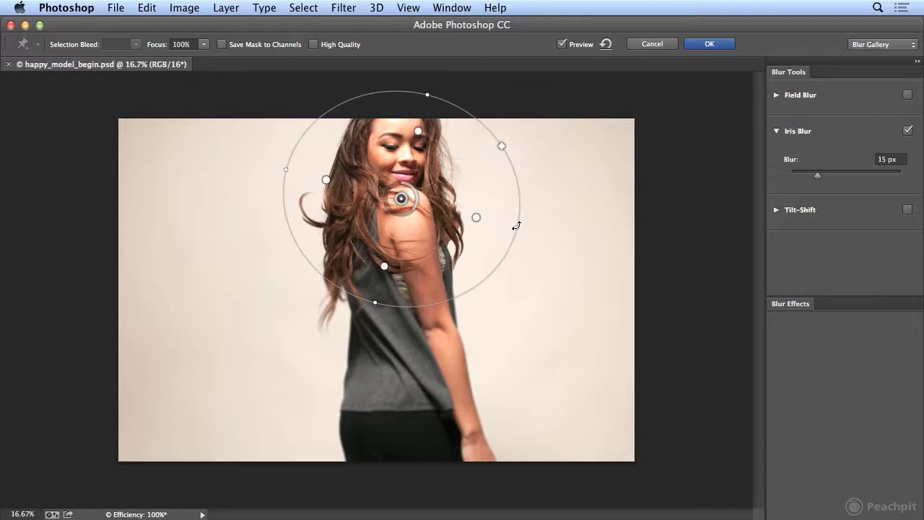
pyautogui.click(725, 48)
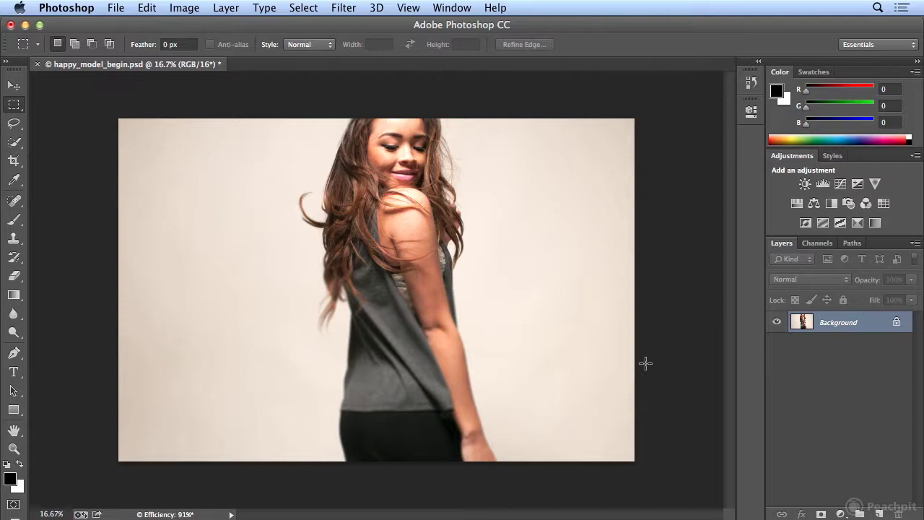
# Convert the image to 8 Bits/Channel via Image > Mode.
pyautogui.click(343, 7)
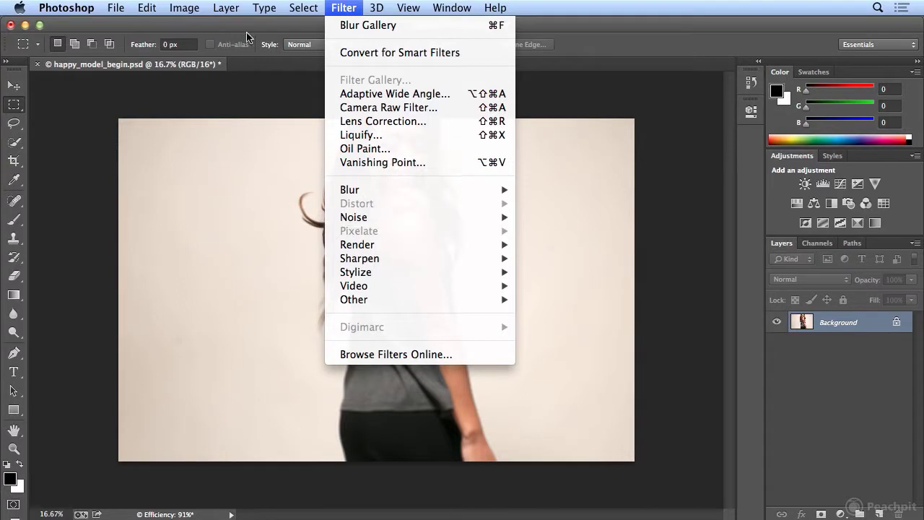
pyautogui.moveTo(196, 6)
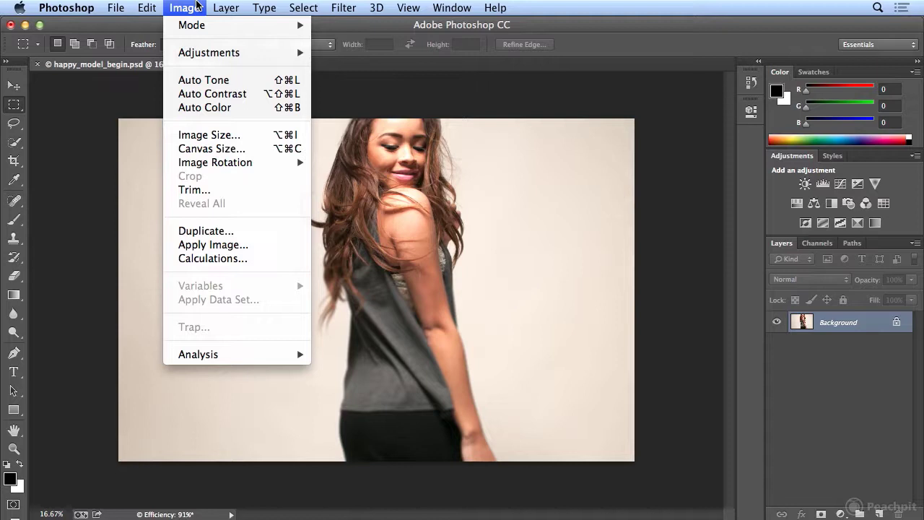
pyautogui.moveTo(200, 30)
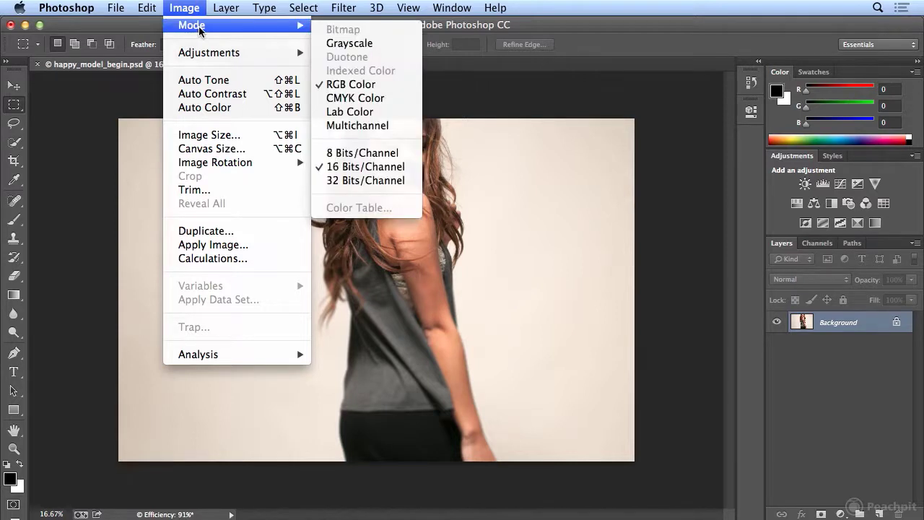
pyautogui.click(395, 153)
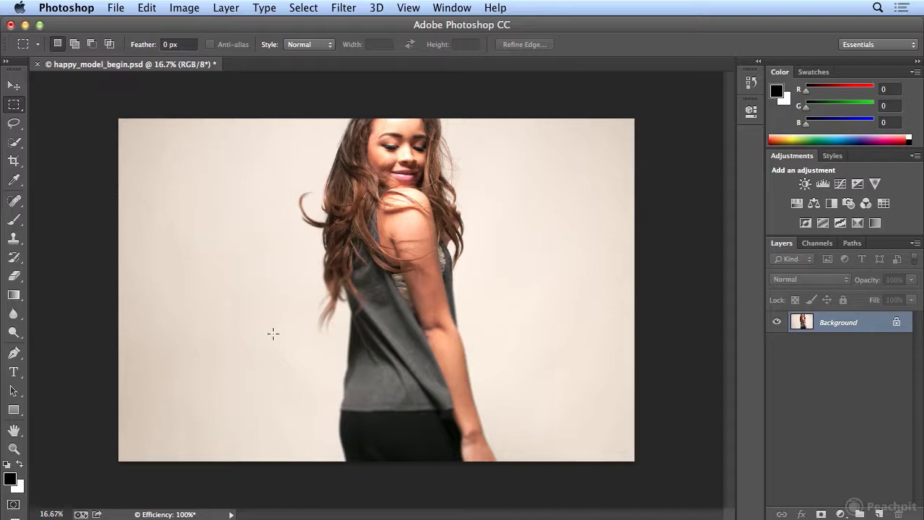
# Show Document Sizes in the status bar and review Image > Mode options without changing anything.
pyautogui.click(231, 514)
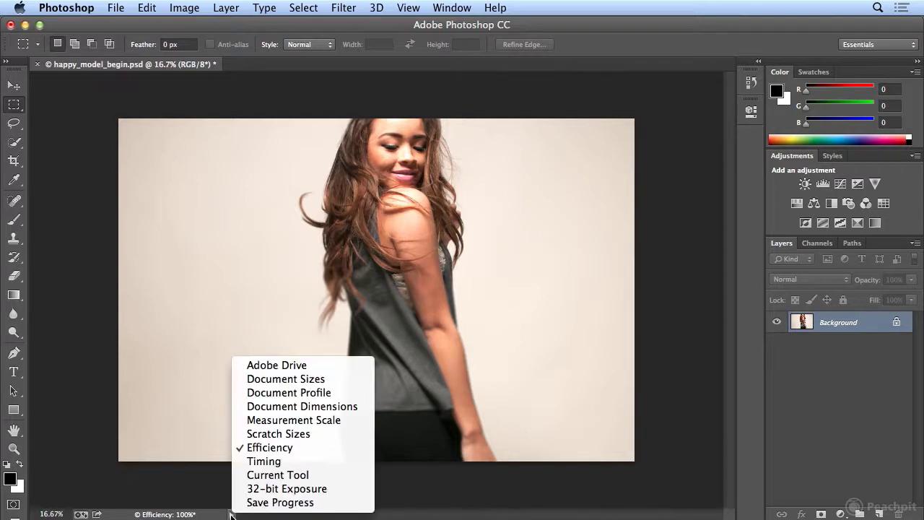
pyautogui.click(280, 383)
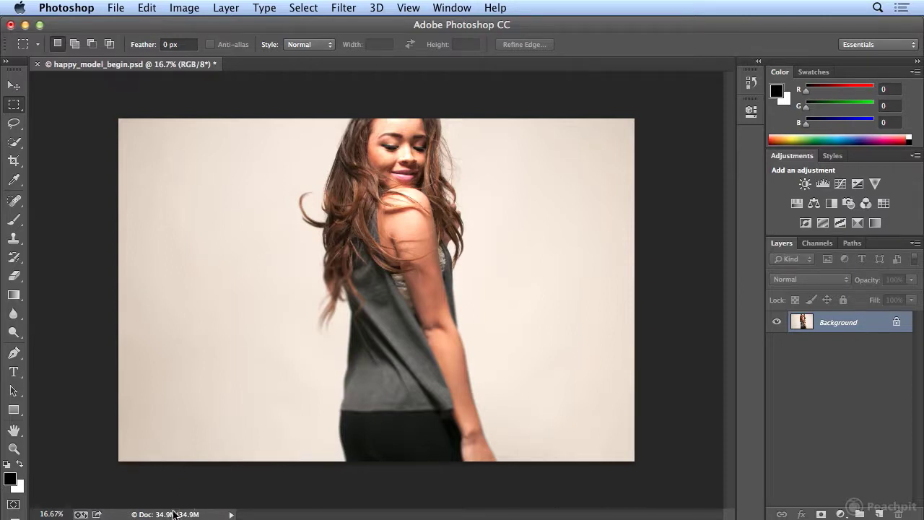
pyautogui.click(186, 9)
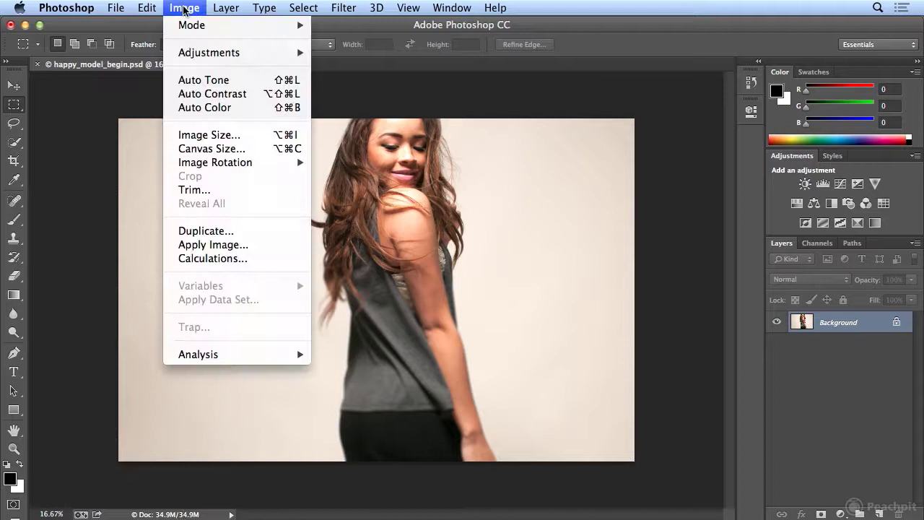
pyautogui.moveTo(189, 26)
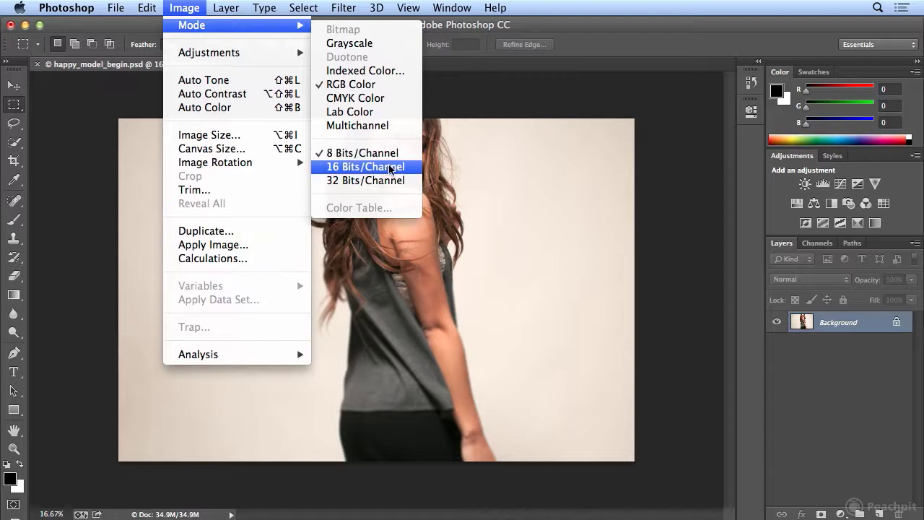
pyautogui.click(359, 176)
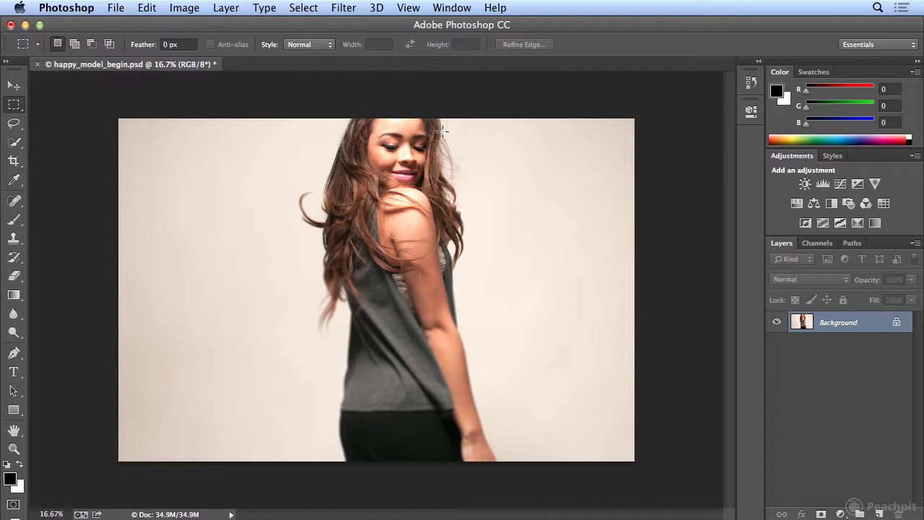
# Show Efficiency, then apply Oil Paint: Stylization 6.44, Cleanliness 1.35, Bristle Detail 6.4, Angular Direction 286.2.
pyautogui.click(231, 514)
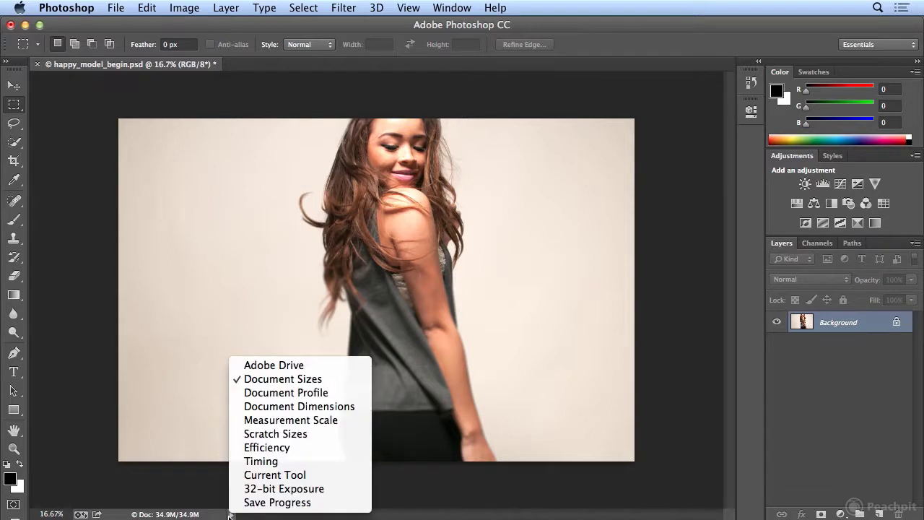
pyautogui.click(283, 449)
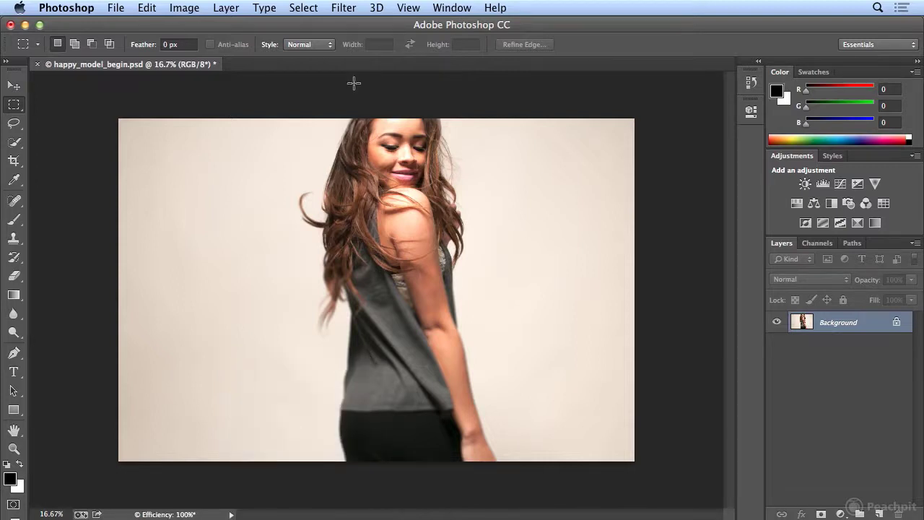
pyautogui.click(344, 7)
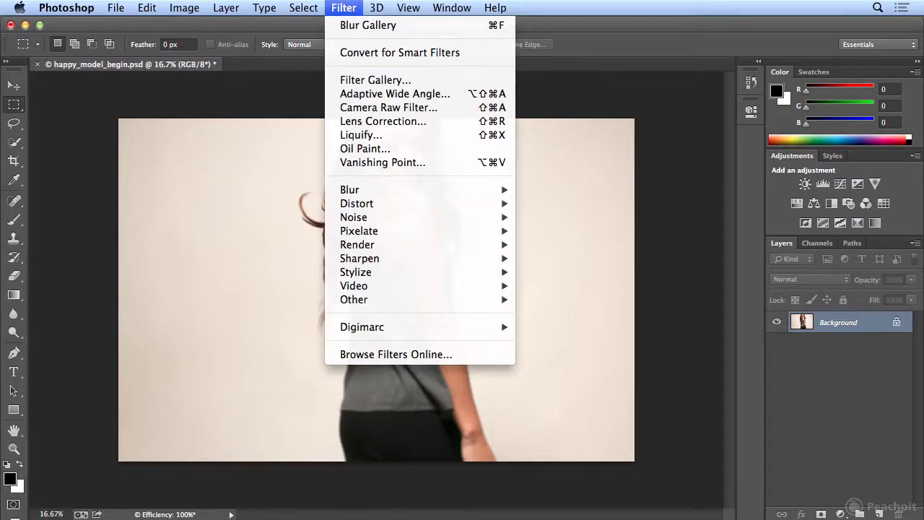
pyautogui.click(386, 149)
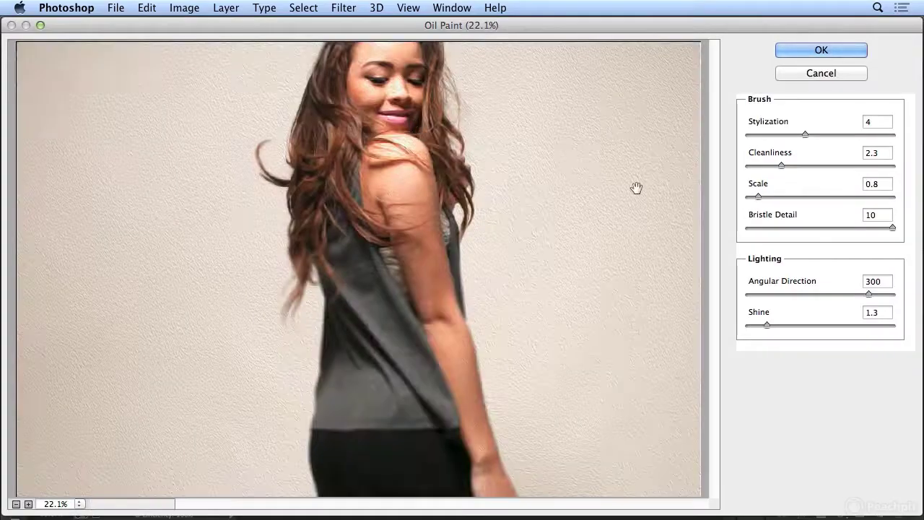
pyautogui.moveTo(815, 123); pyautogui.dragTo(841, 130)
pyautogui.moveTo(778, 165); pyautogui.dragTo(814, 204)
pyautogui.moveTo(892, 228); pyautogui.dragTo(841, 228)
pyautogui.moveTo(870, 294)
pyautogui.mouseDown()
pyautogui.moveTo(811, 294)
pyautogui.moveTo(865, 294)
pyautogui.mouseUp()
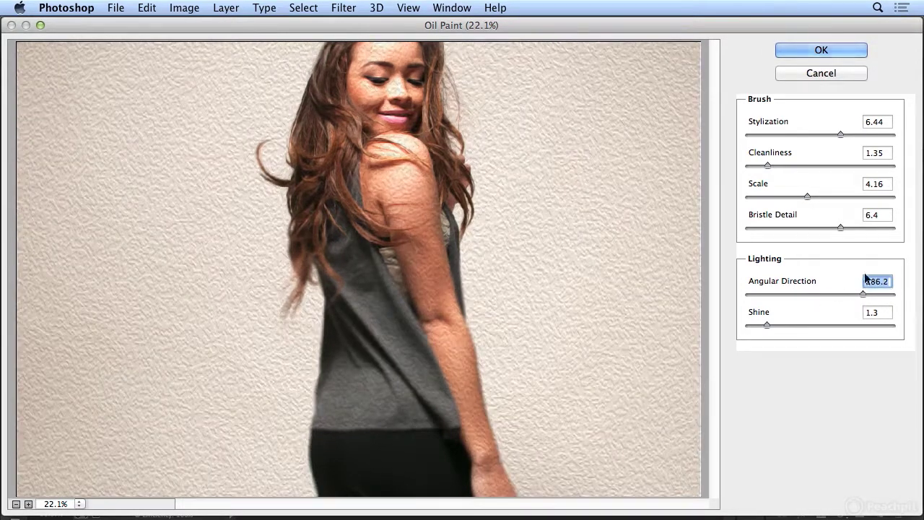
pyautogui.click(829, 50)
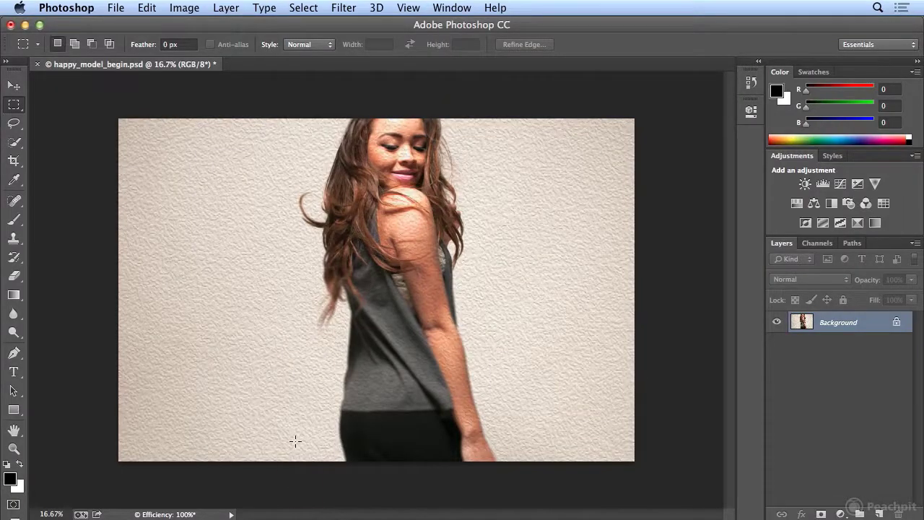
# In Liquify, test a slight pucker on the nose and a bloat around the eyes.
pyautogui.click(354, 9)
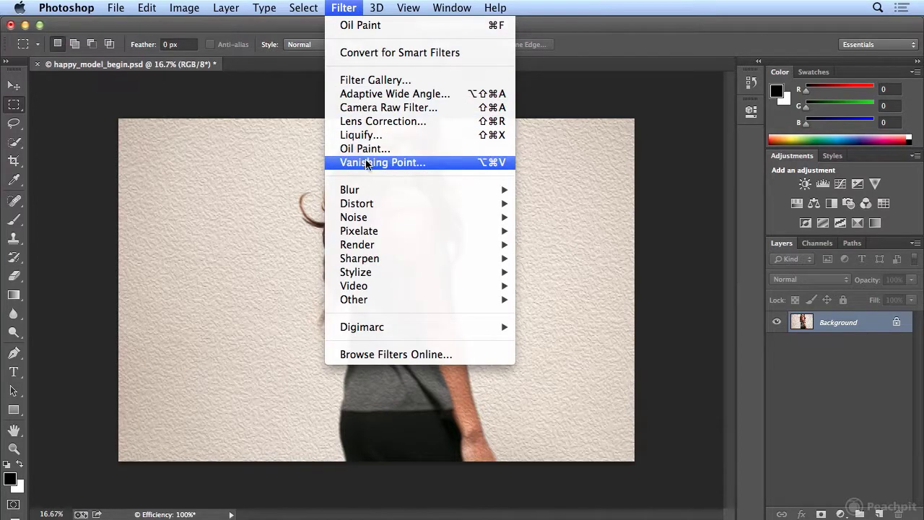
pyautogui.click(361, 135)
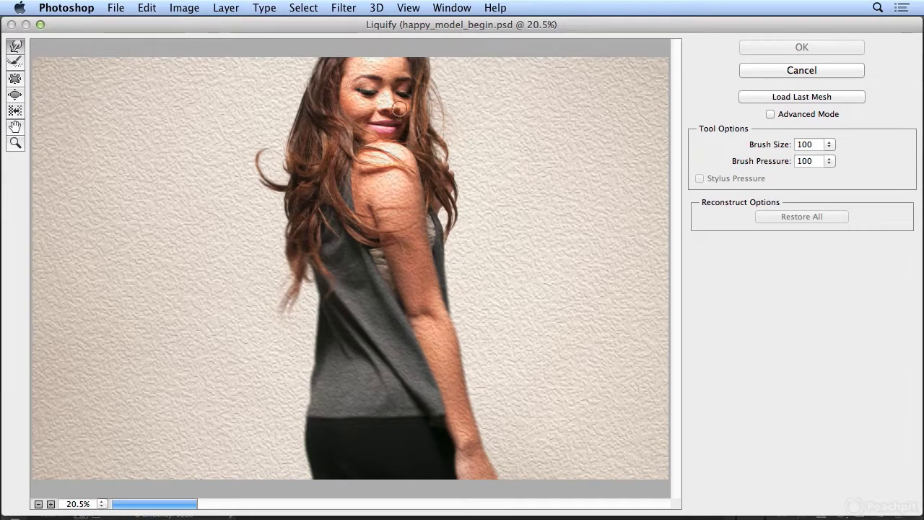
pyautogui.click(16, 79)
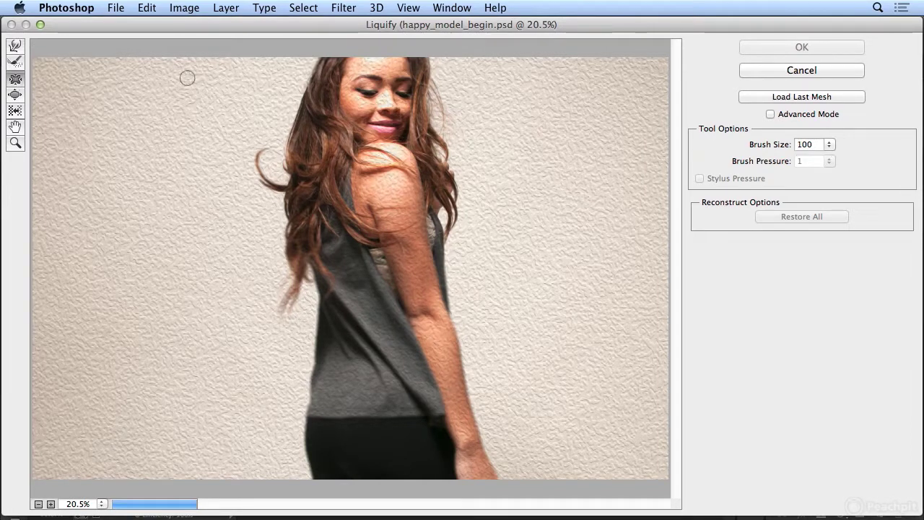
pyautogui.click(385, 108)
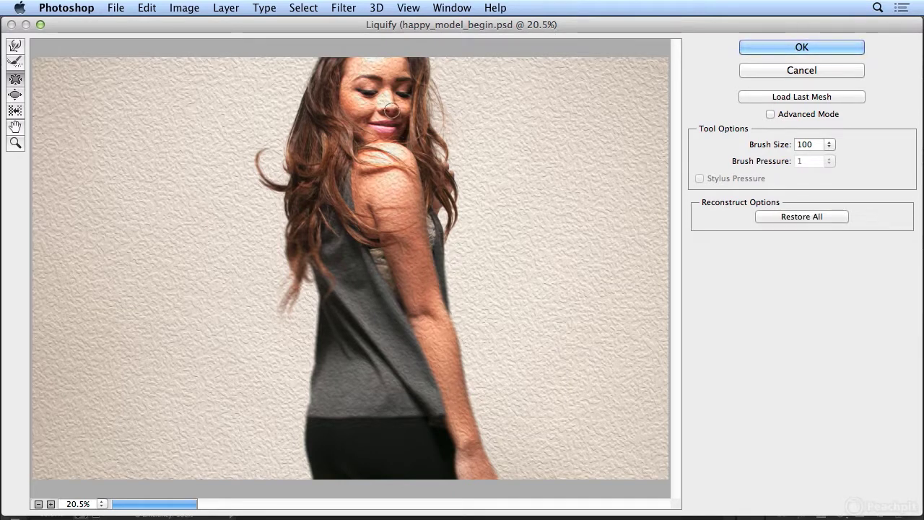
pyautogui.click(15, 95)
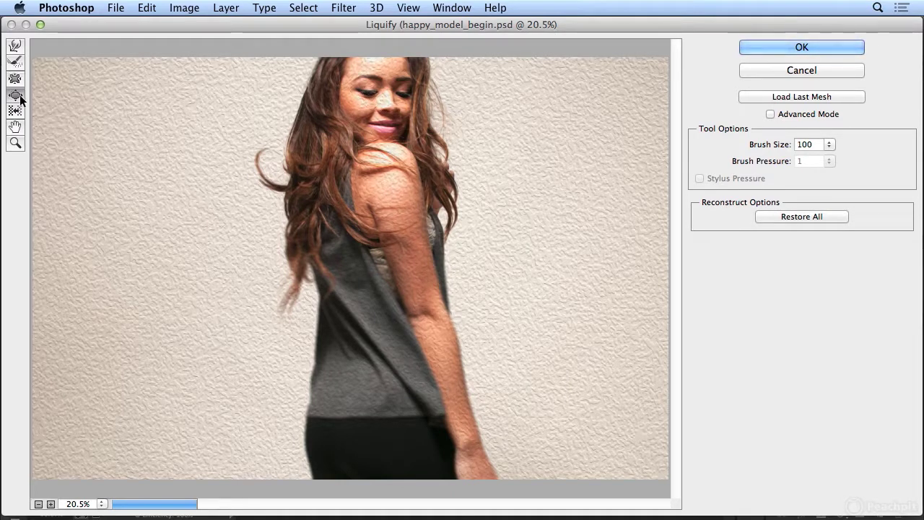
pyautogui.click(370, 91)
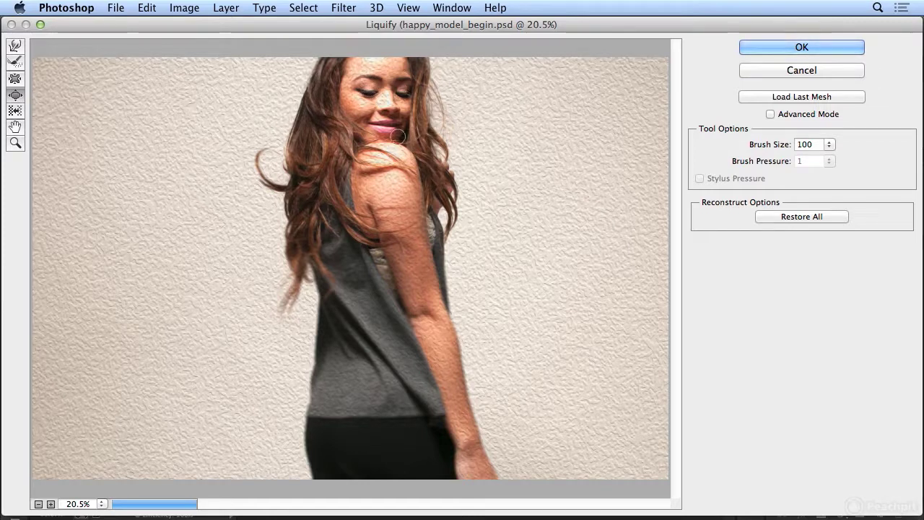
# Pucker the upper arm below the shoulder with a 600 brush and apply the Liquify.
pyautogui.press(']')
pyautogui.press('[')
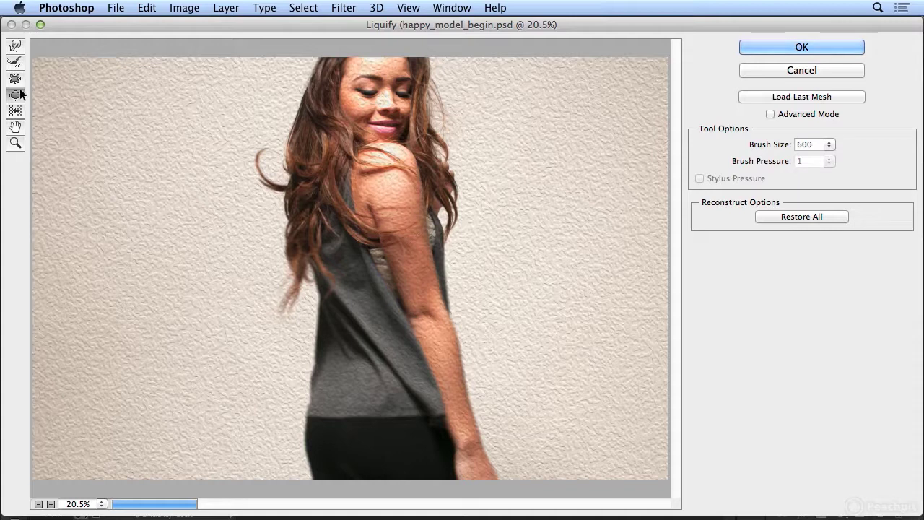
pyautogui.click(15, 79)
pyautogui.press(']')
pyautogui.press(']')
pyautogui.press(']')
pyautogui.press(']')
pyautogui.press(']')
pyautogui.press(']')
pyautogui.press(']')
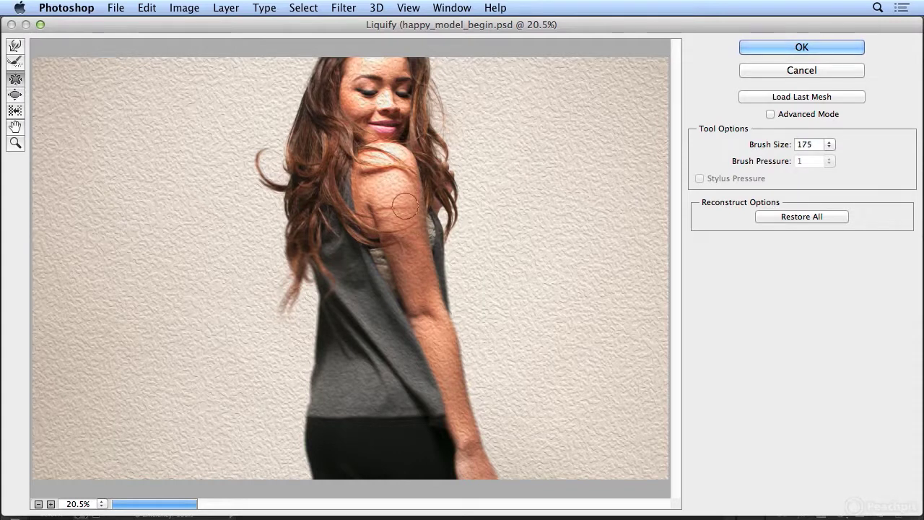
pyautogui.press(']')
pyautogui.press(']')
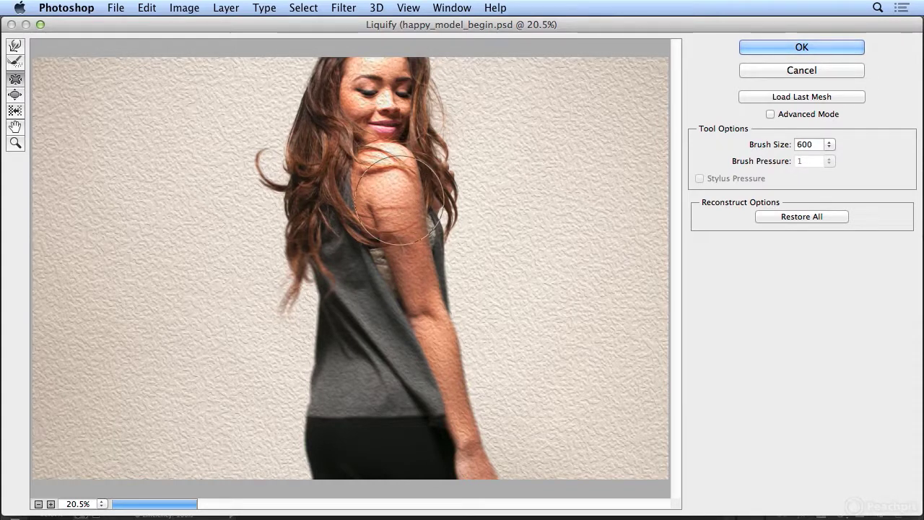
pyautogui.moveTo(397, 198)
pyautogui.mouseDown()
pyautogui.moveTo(415, 303)
pyautogui.moveTo(388, 166)
pyautogui.moveTo(393, 210)
pyautogui.moveTo(397, 189)
pyautogui.moveTo(393, 278)
pyautogui.moveTo(413, 330)
pyautogui.moveTo(392, 246)
pyautogui.moveTo(401, 222)
pyautogui.moveTo(392, 184)
pyautogui.moveTo(393, 231)
pyautogui.moveTo(436, 369)
pyautogui.mouseUp()
pyautogui.click(815, 48)
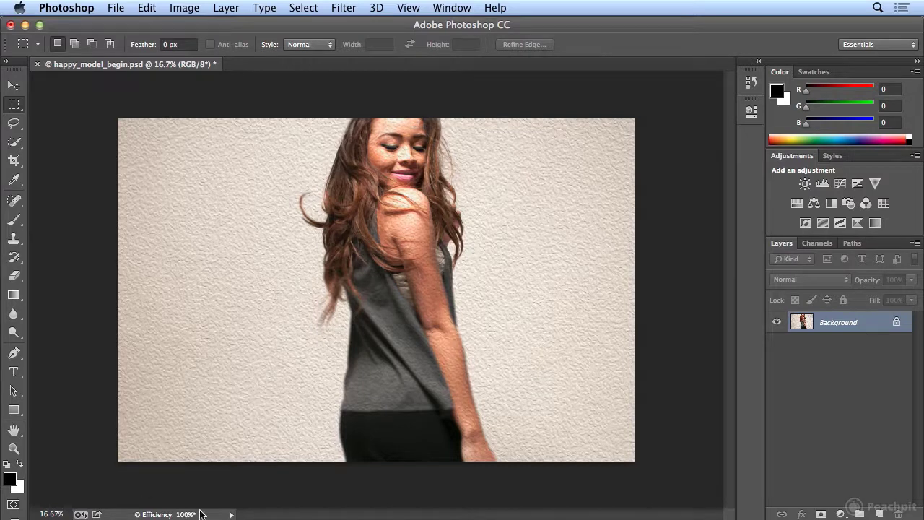
pyautogui.click(231, 514)
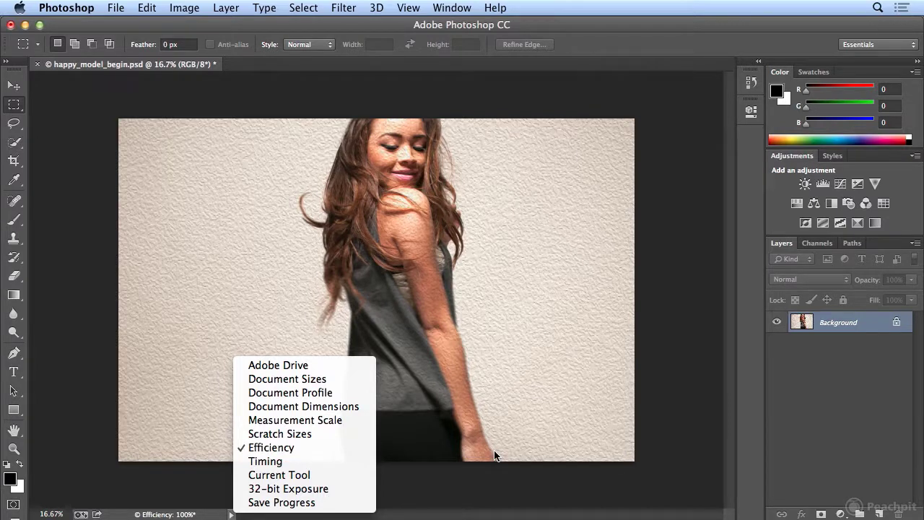
pyautogui.click(574, 23)
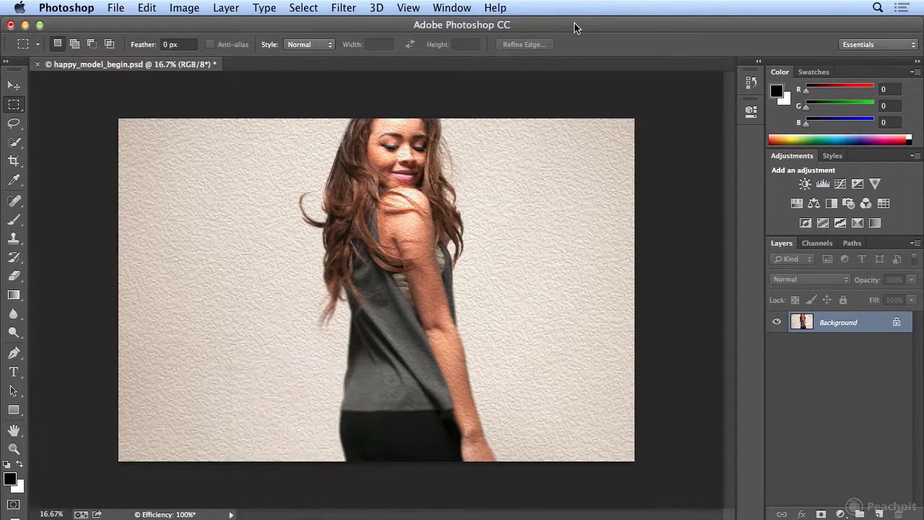